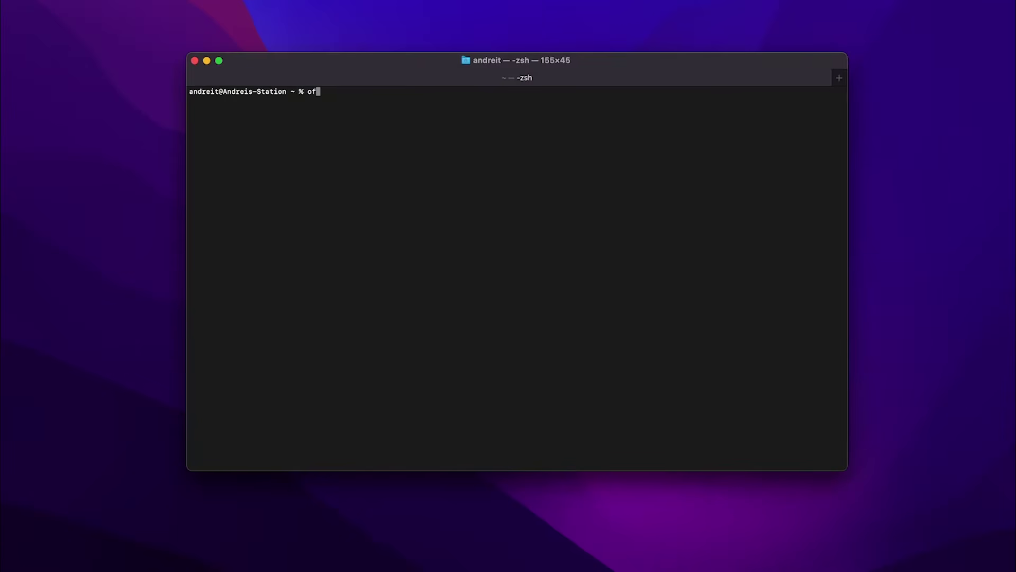
text(c integ)
text(rate ava)
text(lanche wi)
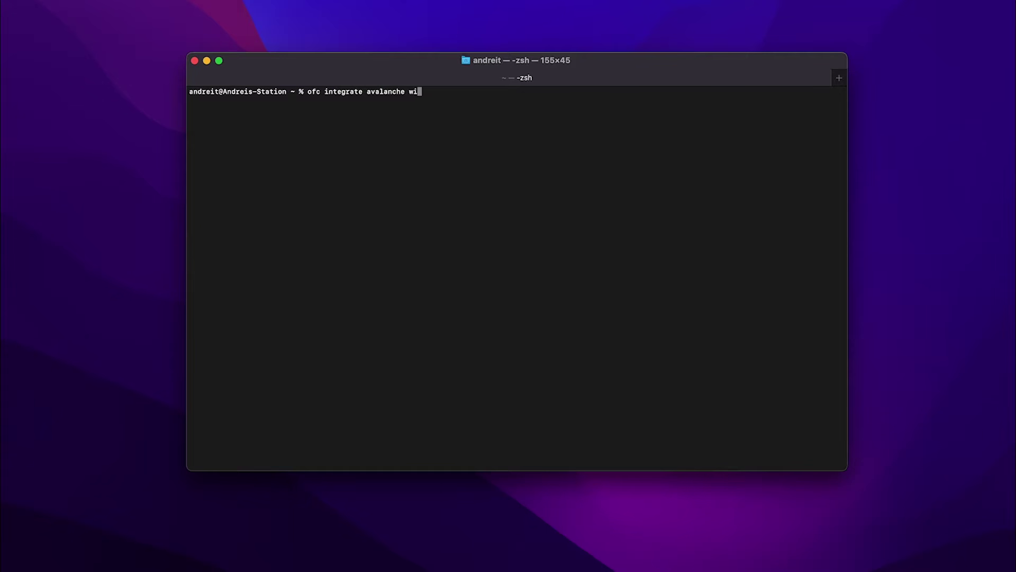
text(zard)
Step: Run 'ofc integrate avalanche wizard' to launch the Openfabric integration wizard
key(Return)
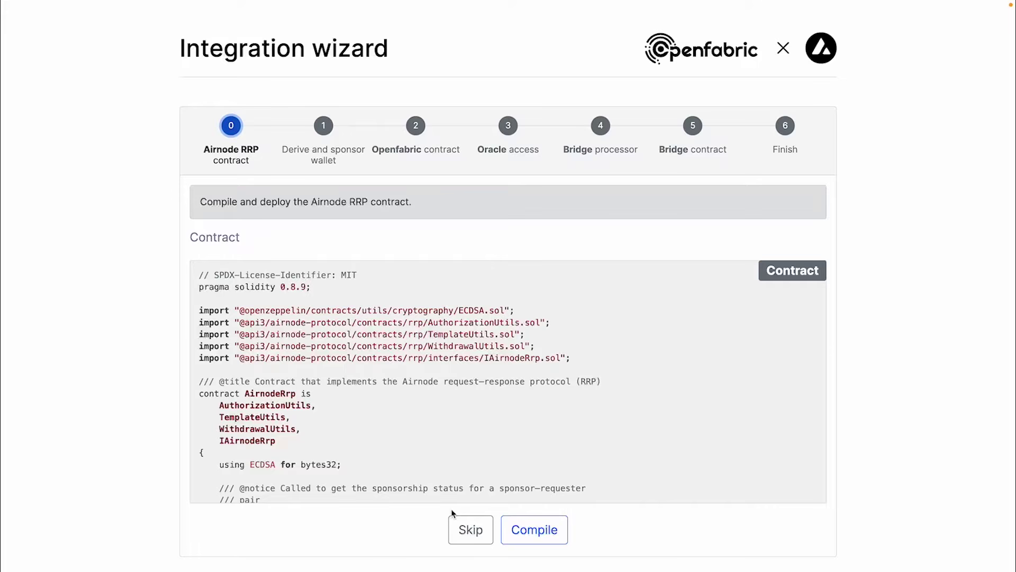
Step: Compile and deploy the Airnode RRP contract on Avalanche Fuji, confirming in MetaMask
click(542, 534)
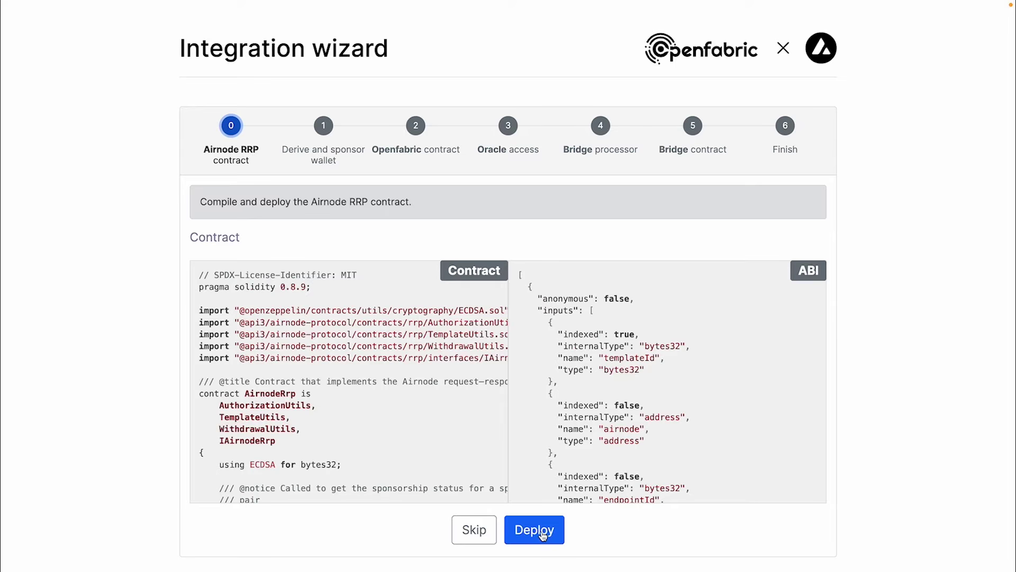
click(542, 534)
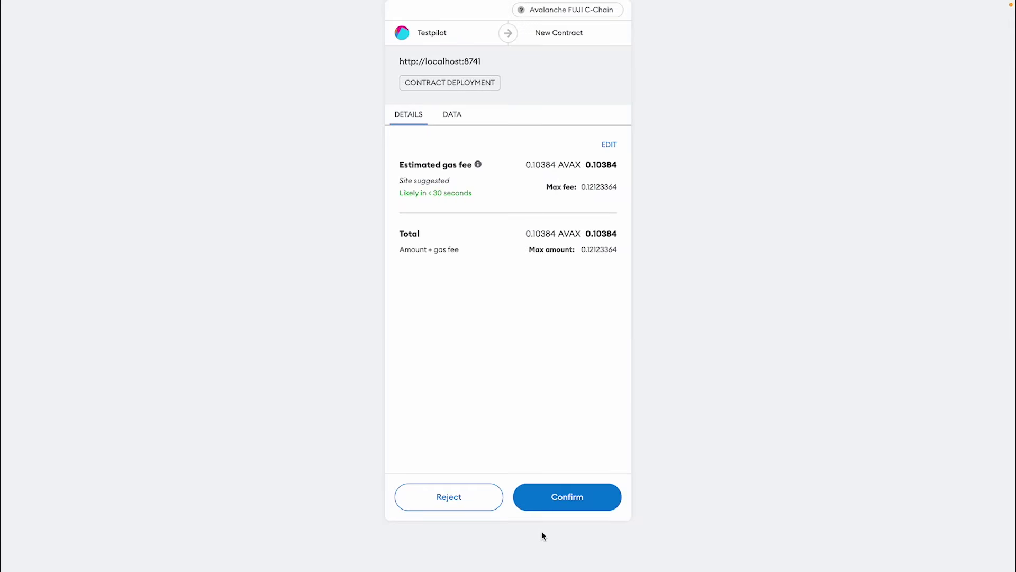
click(553, 509)
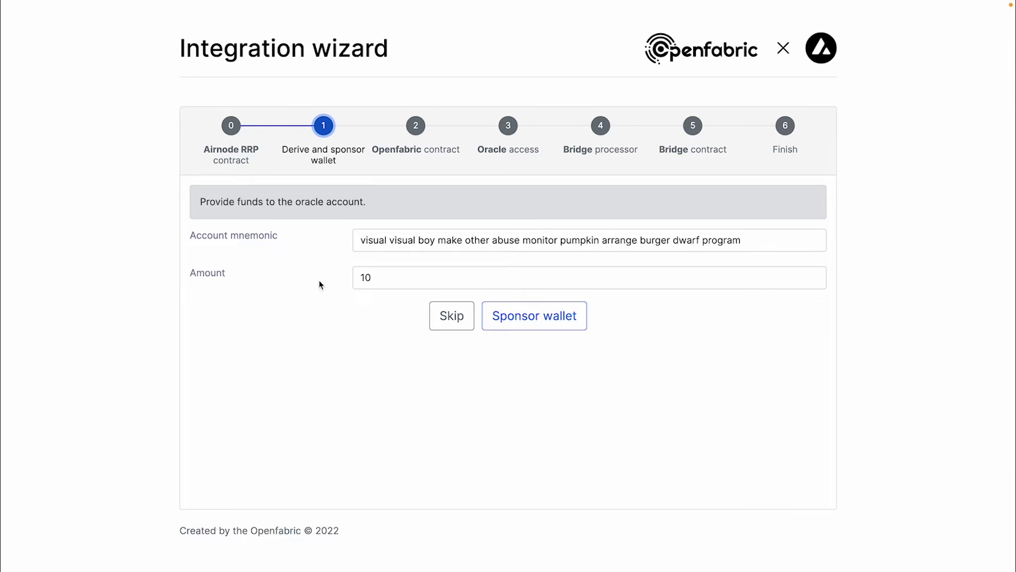
Step: Replace the sponsor wallet amount 10 with 0.1 before funding it
drag(371, 277, 335, 280)
text(0.)
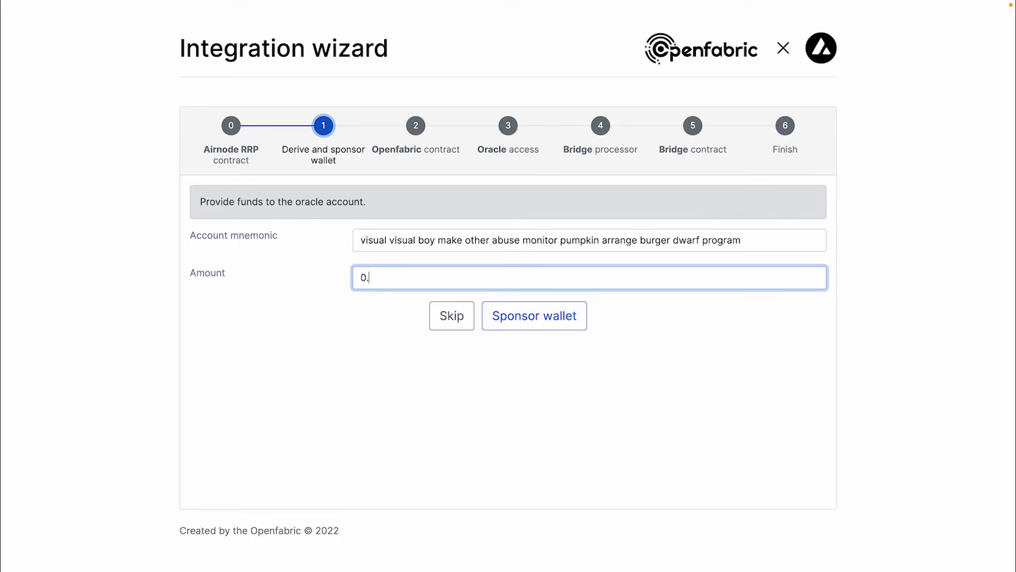
text(1)
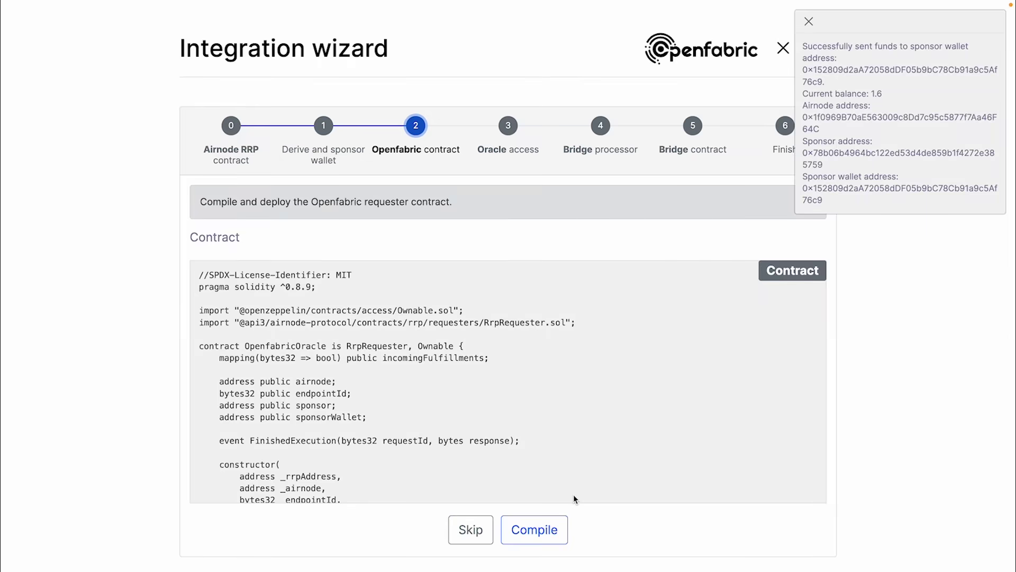
Step: Compile and deploy the Openfabric requester contract, confirming in MetaMask
click(554, 529)
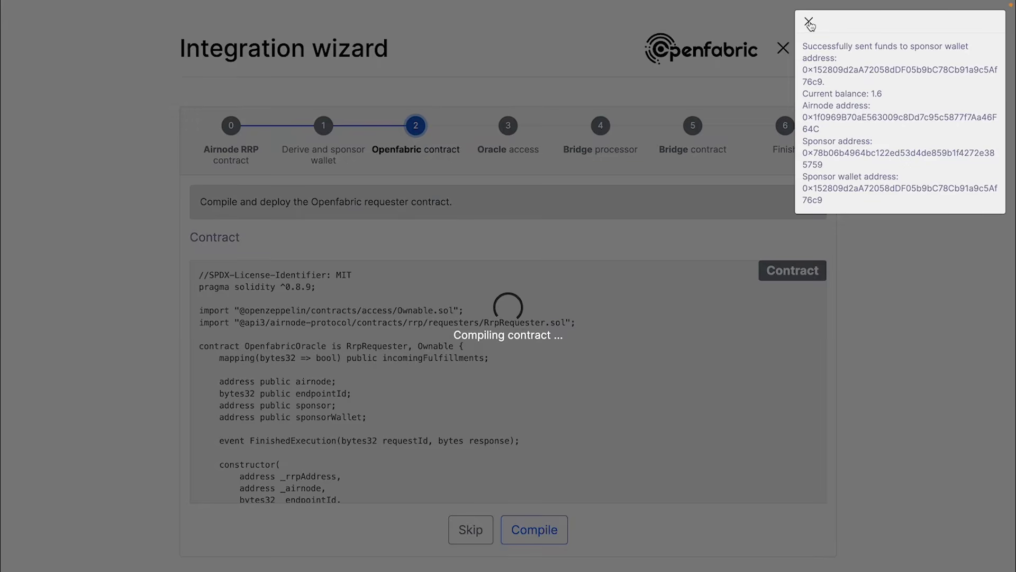
click(810, 22)
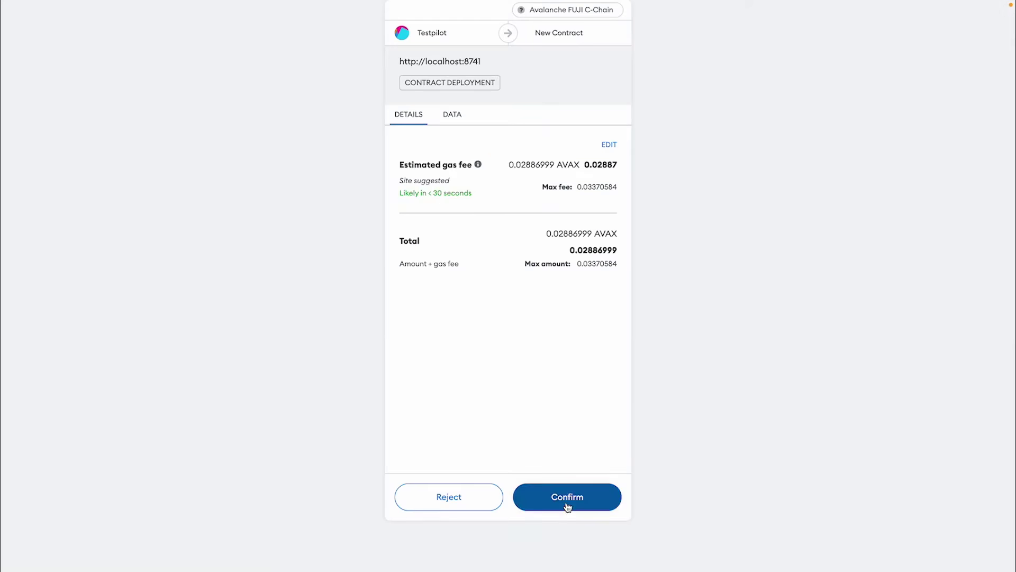
click(566, 503)
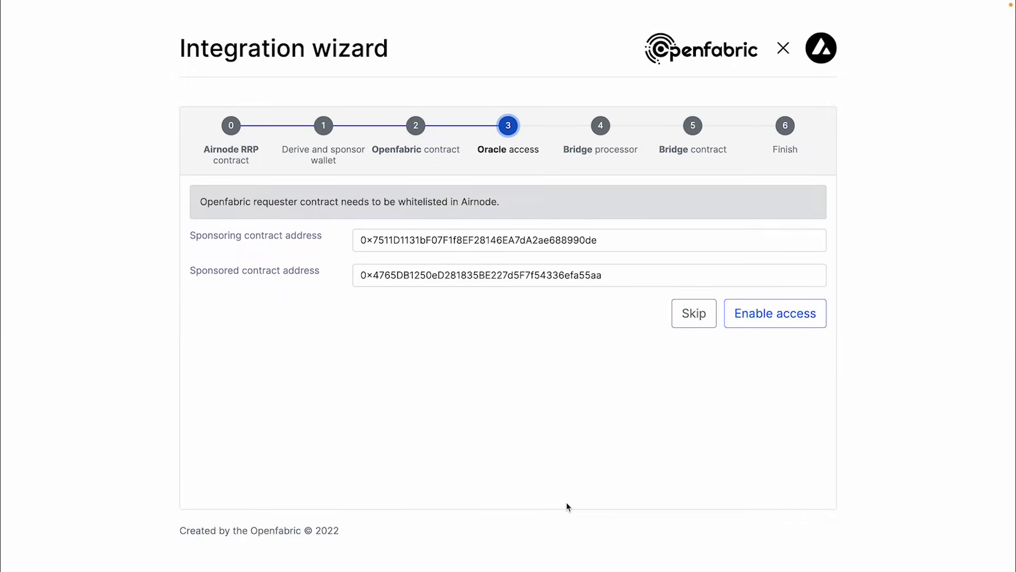
Step: Whitelist the requester contract in Airnode via Enable access, confirming the sponsorship transaction
click(775, 315)
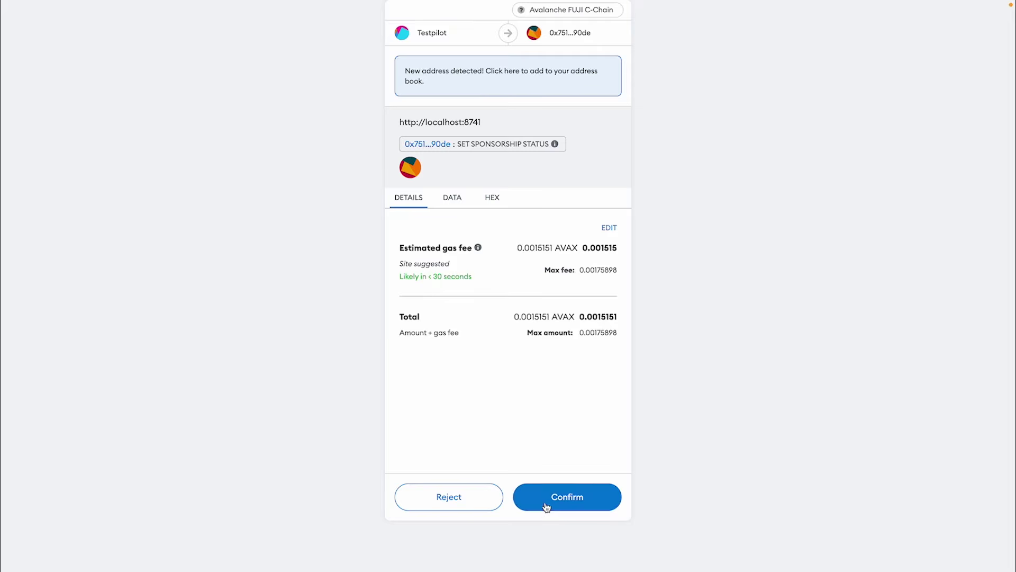
click(547, 505)
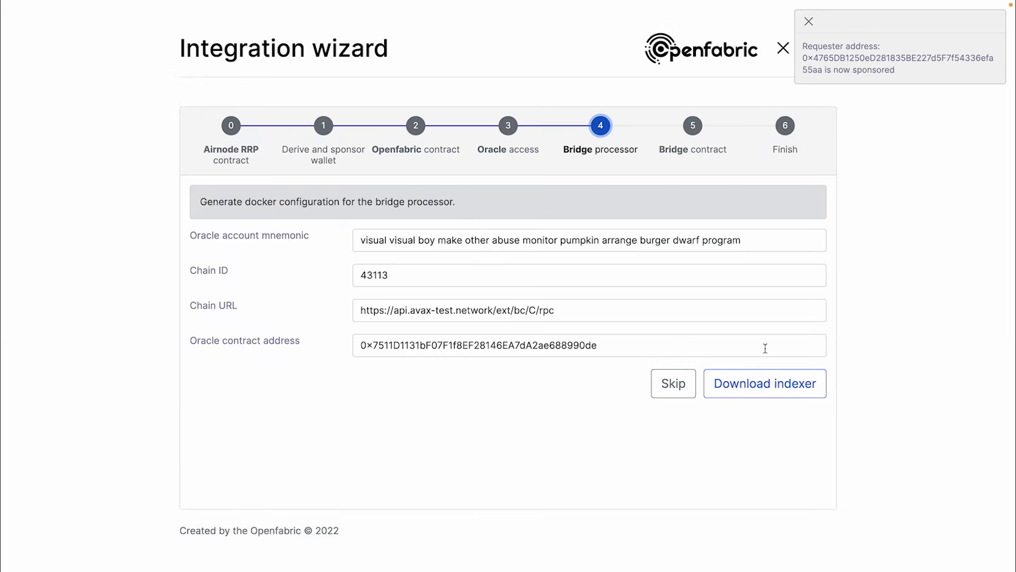
Step: Download the bridge processor's docker configuration and dismiss the sponsorship notification
click(758, 385)
click(808, 24)
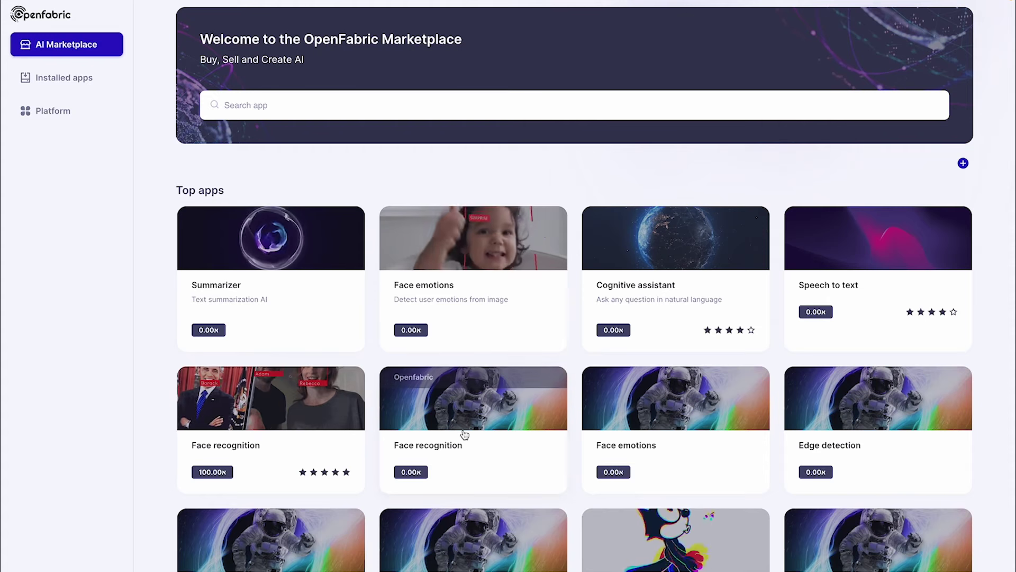
Step: Ask the running Cognitive assistant instance 'what is ai?' and run it for an answer
click(669, 253)
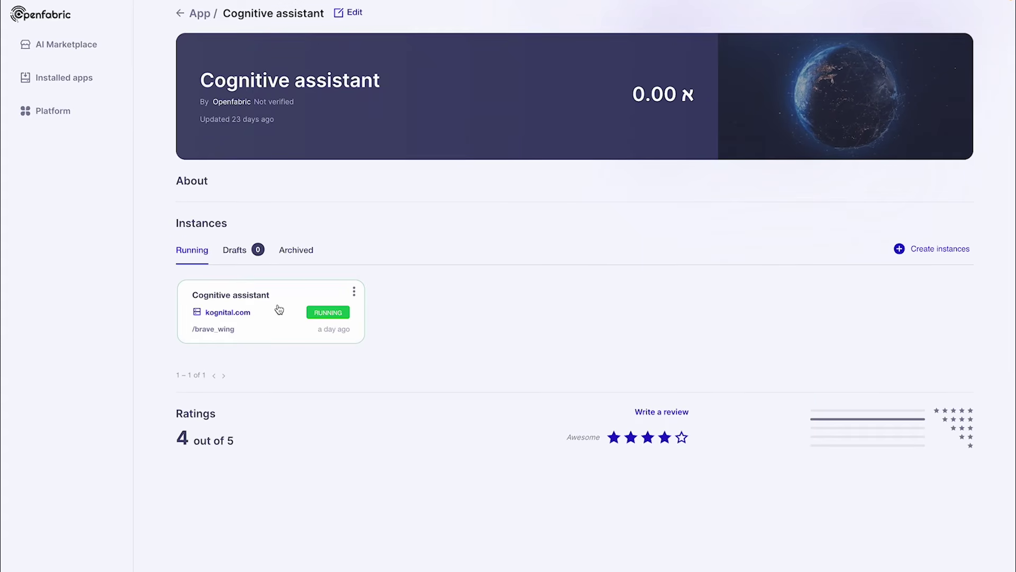
click(270, 306)
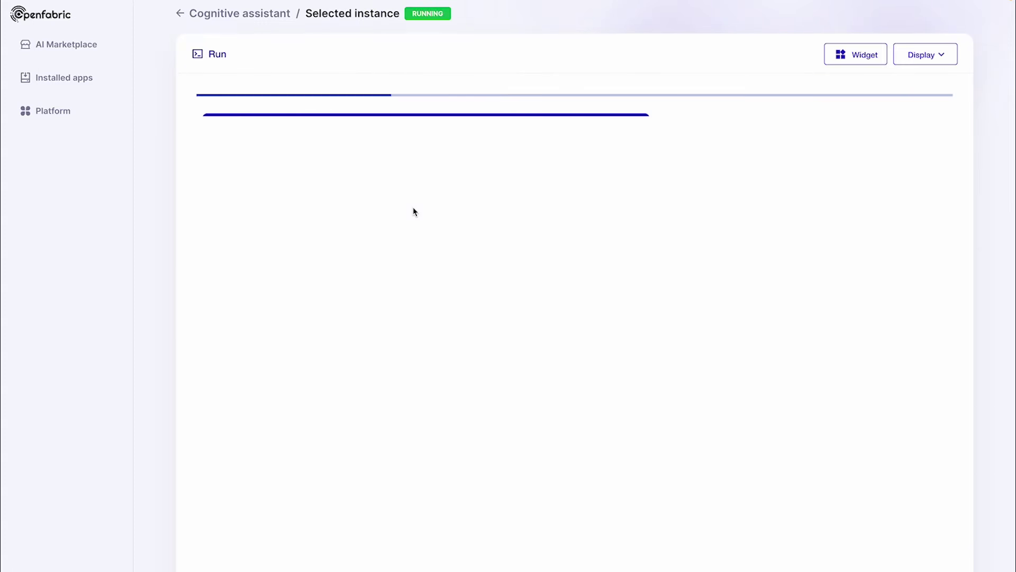
click(321, 198)
text(what is)
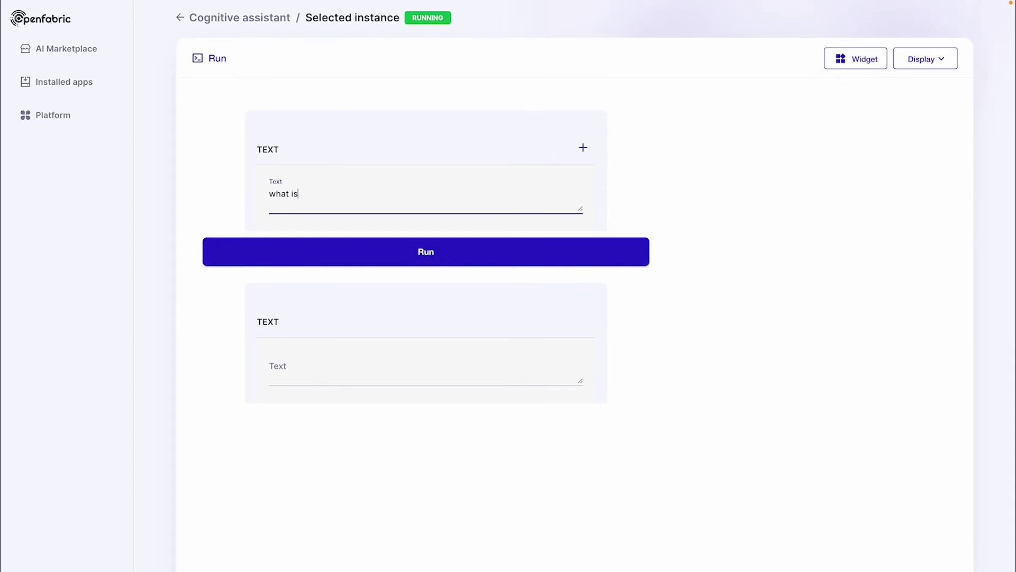
text( ai?)
click(309, 245)
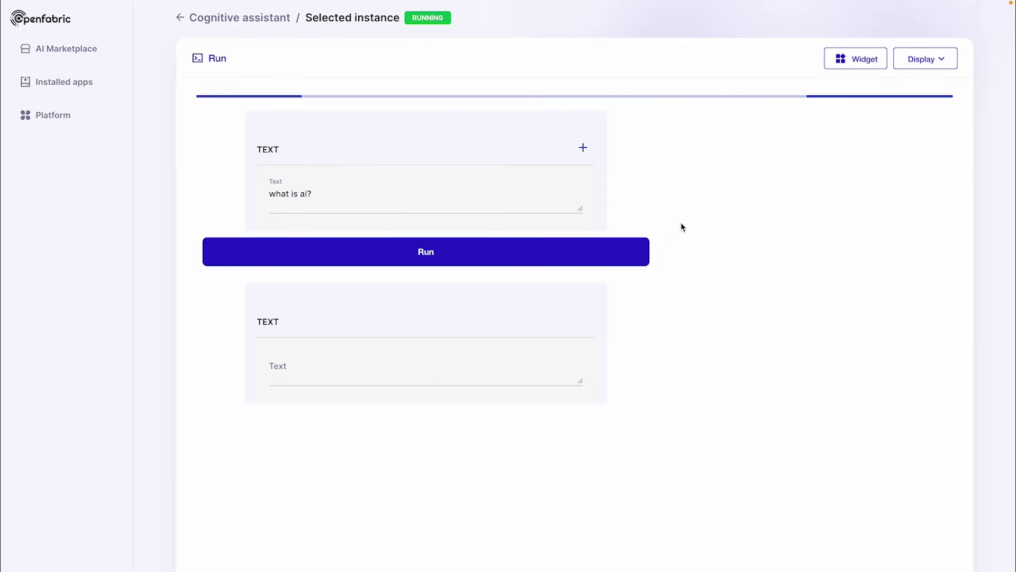
click(180, 17)
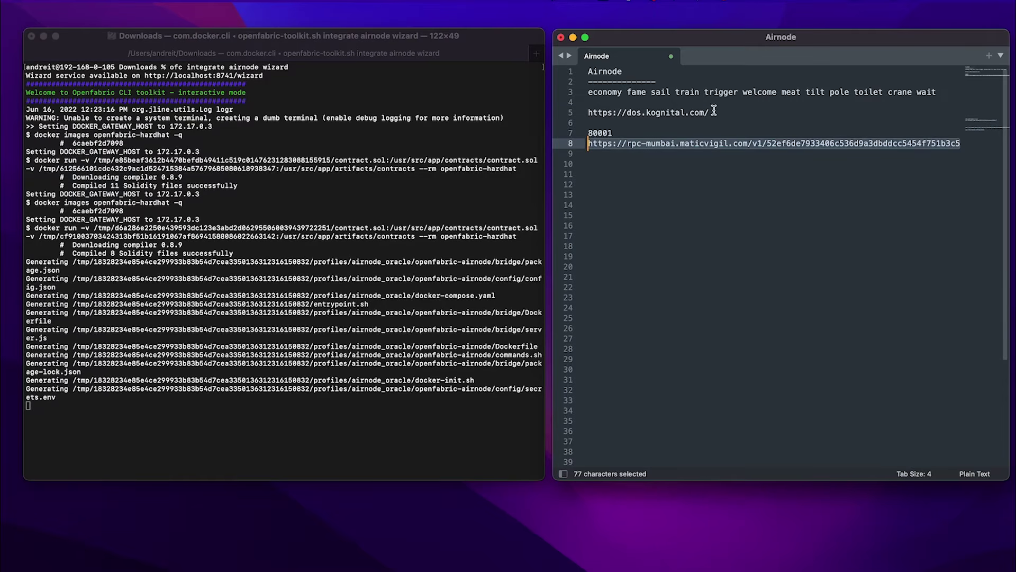
drag(709, 112, 588, 112)
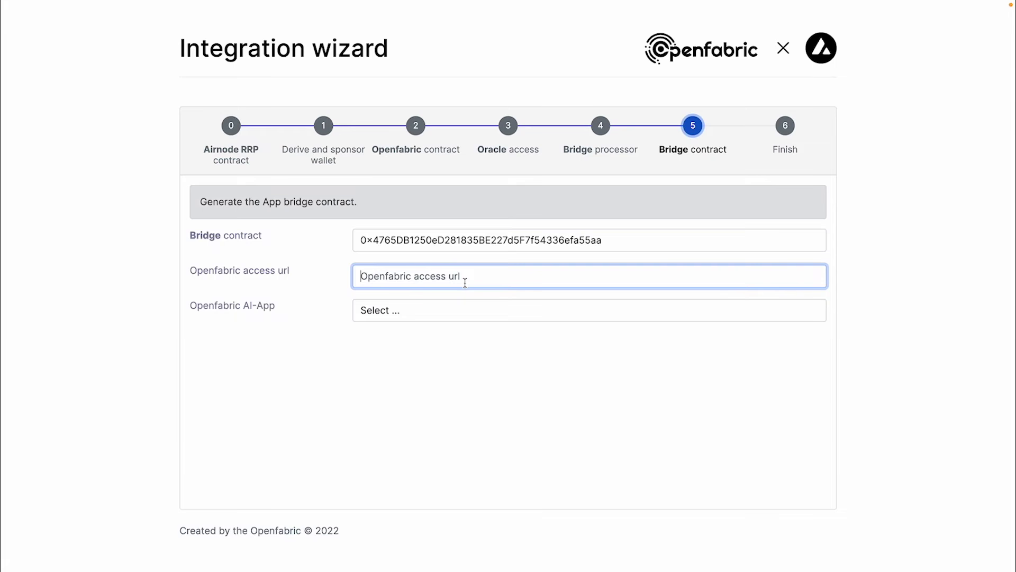
Step: Generate the bridge contract for the Cognitive assistant app with the /bold_maxwell instance
click(410, 311)
scroll(414, 464, down, 5)
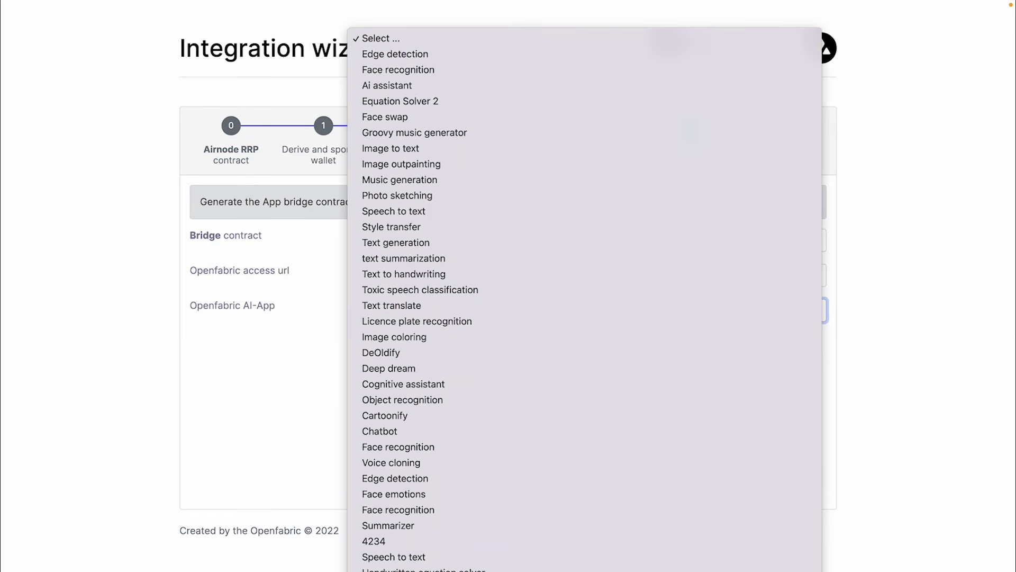
click(405, 384)
click(403, 345)
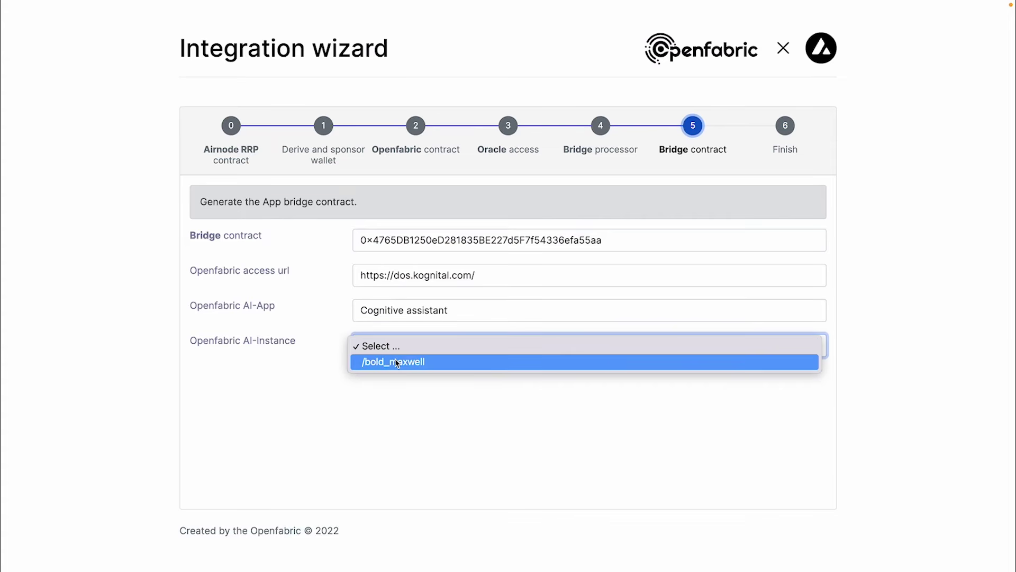
click(396, 363)
click(790, 389)
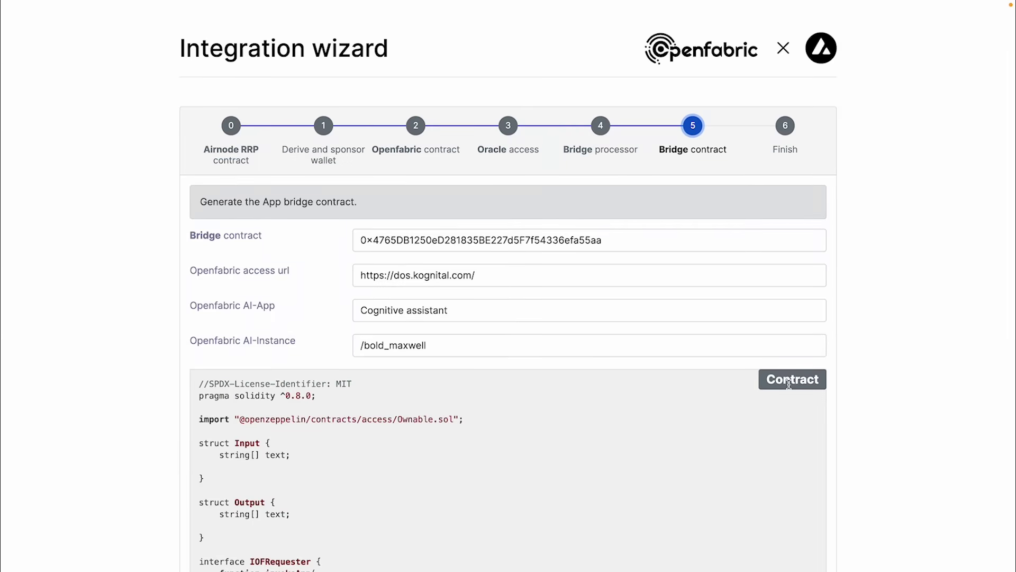
scroll(714, 454, down, 3)
scroll(714, 455, down, 5)
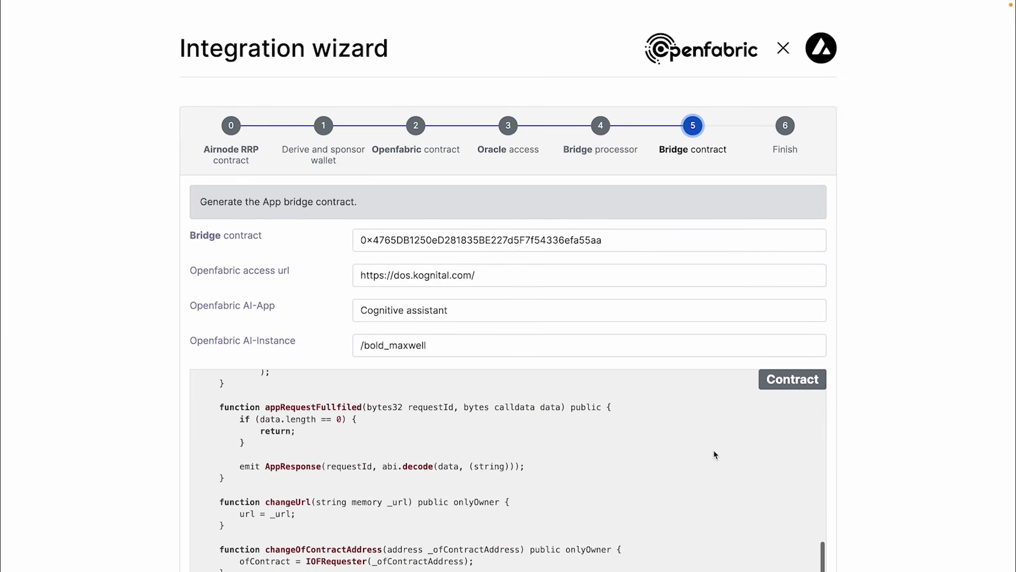
scroll(893, 454, down, 2)
Step: Compile the bridge contract and confirm its deployment in MetaMask
click(725, 562)
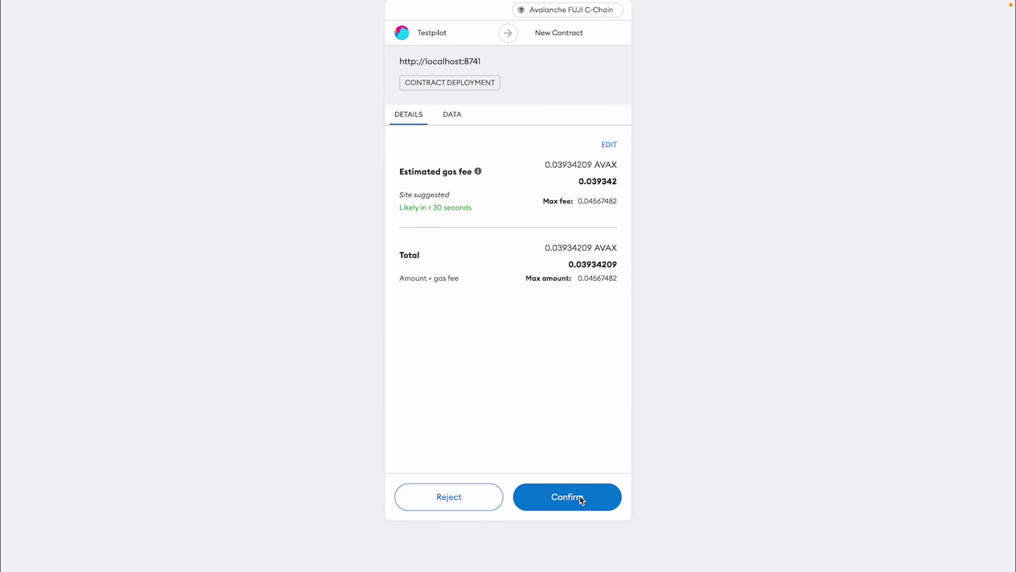
click(581, 499)
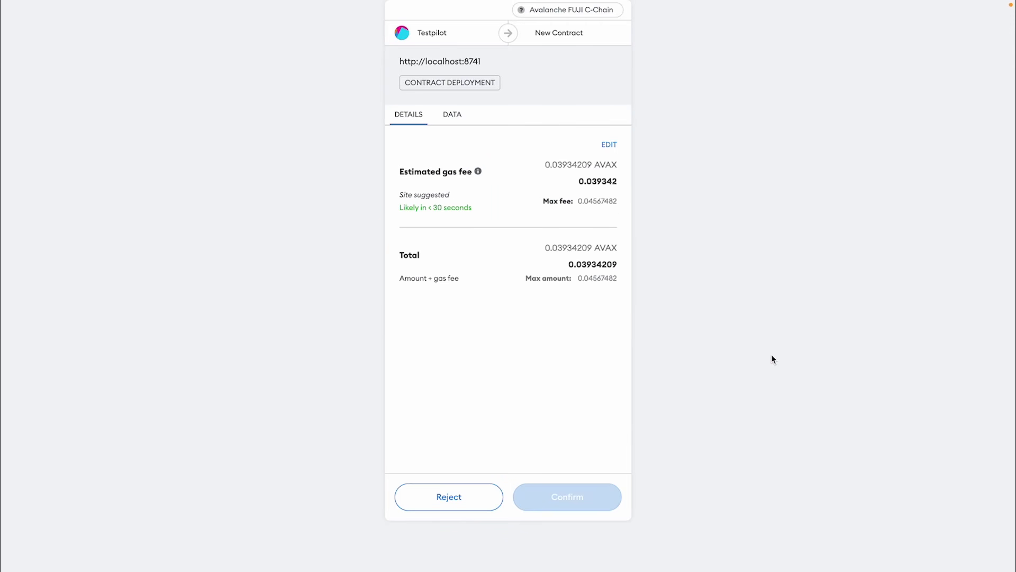
click(565, 495)
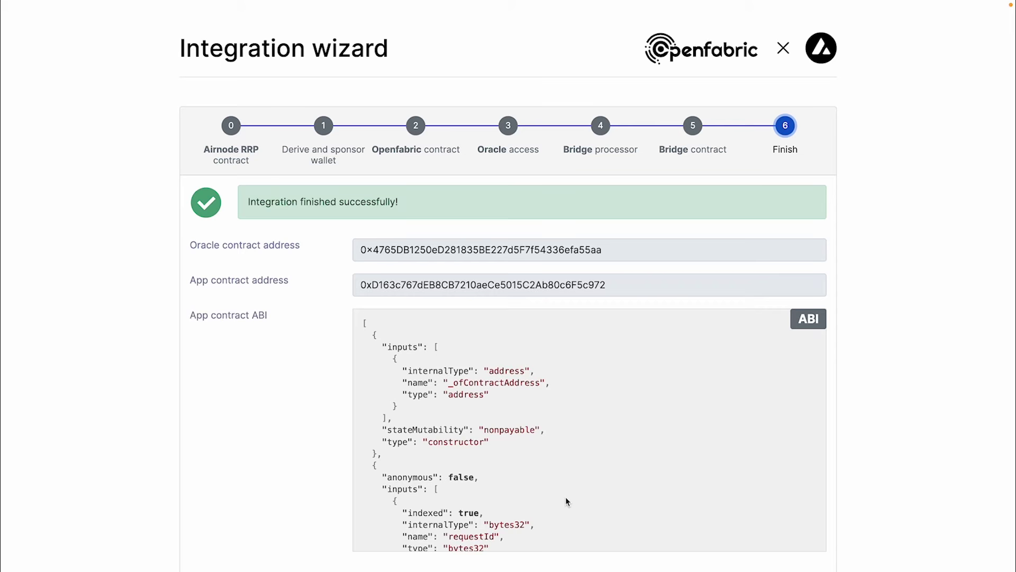
scroll(566, 496, down, 3)
scroll(565, 496, down, 3)
scroll(566, 496, down, 3)
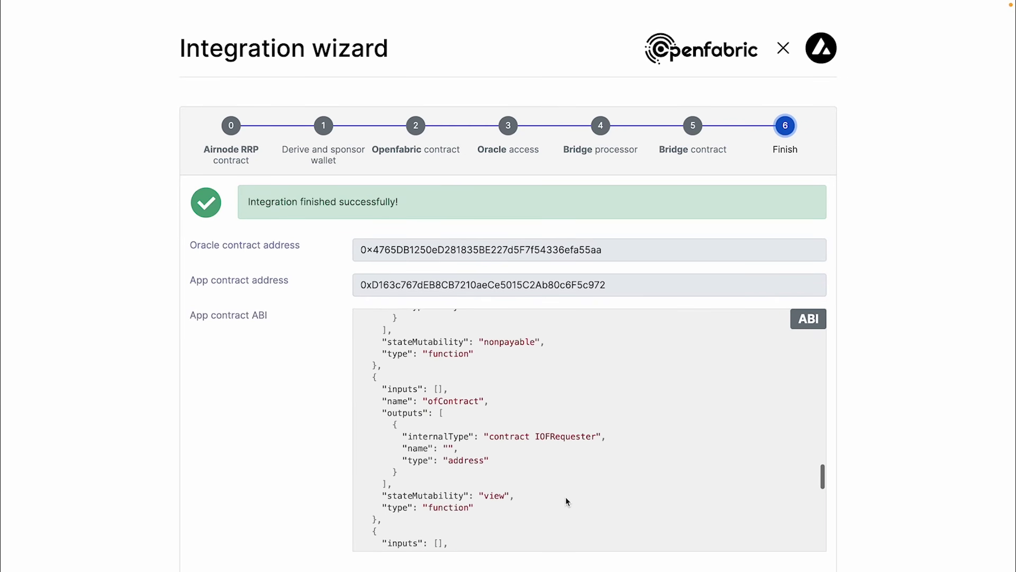
scroll(565, 476, down, 2)
scroll(548, 428, down, 3)
scroll(531, 437, down, 3)
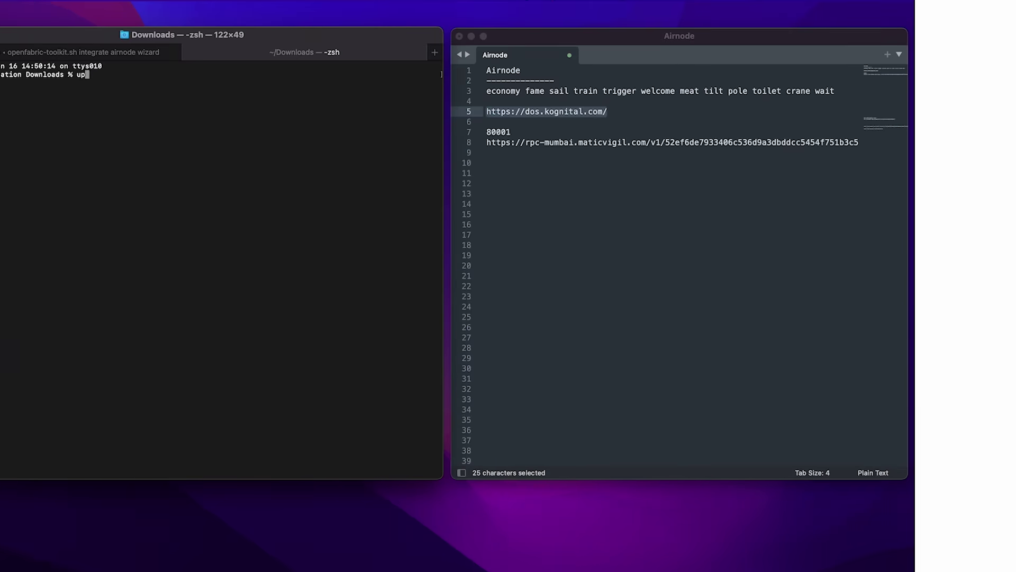
text(nzip )
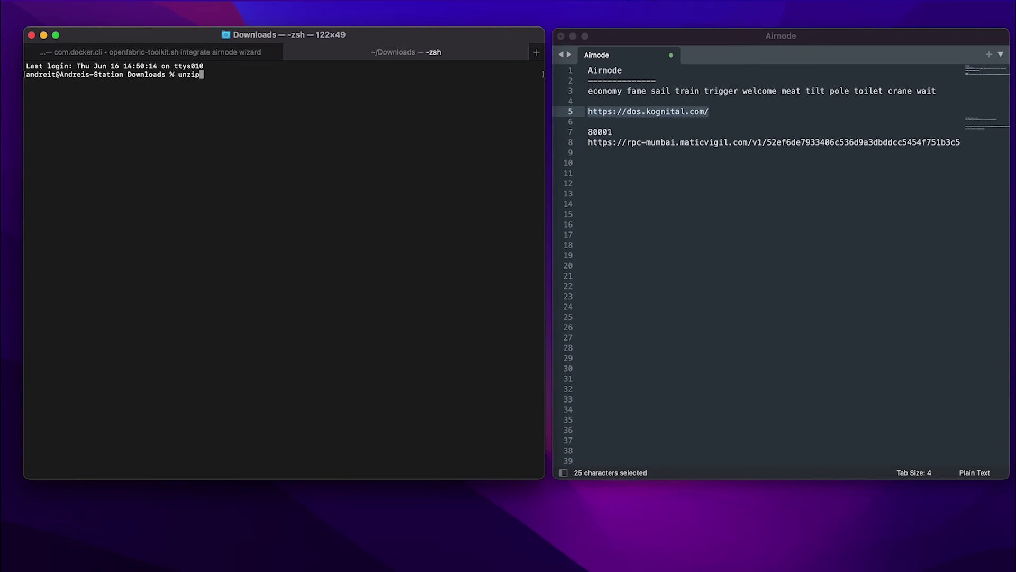
text(a)
Step: Unzip airnode.zip and move into the extracted folder
key(Tab)
key(Return)
text(cd )
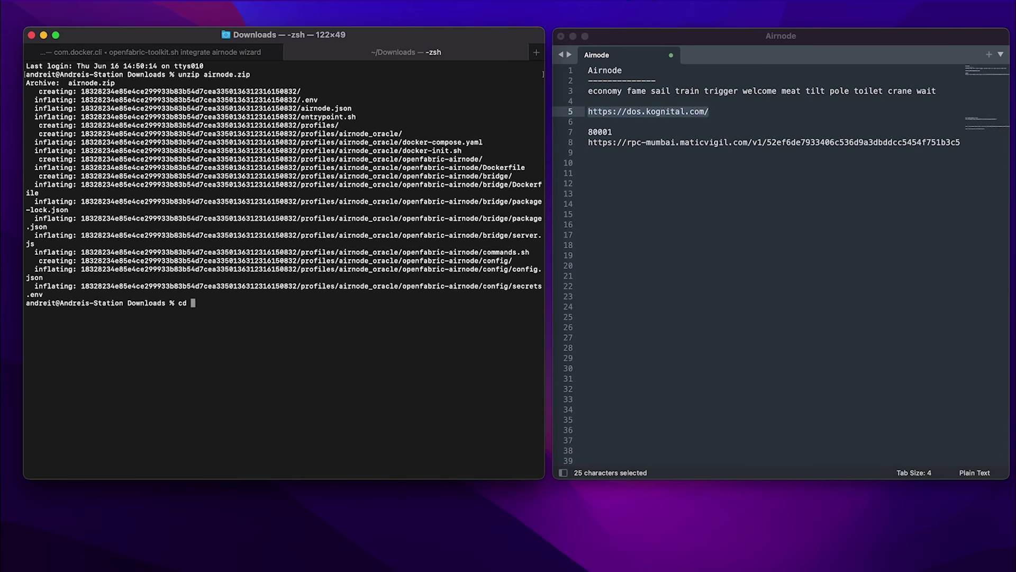
text(18)
key(Tab)
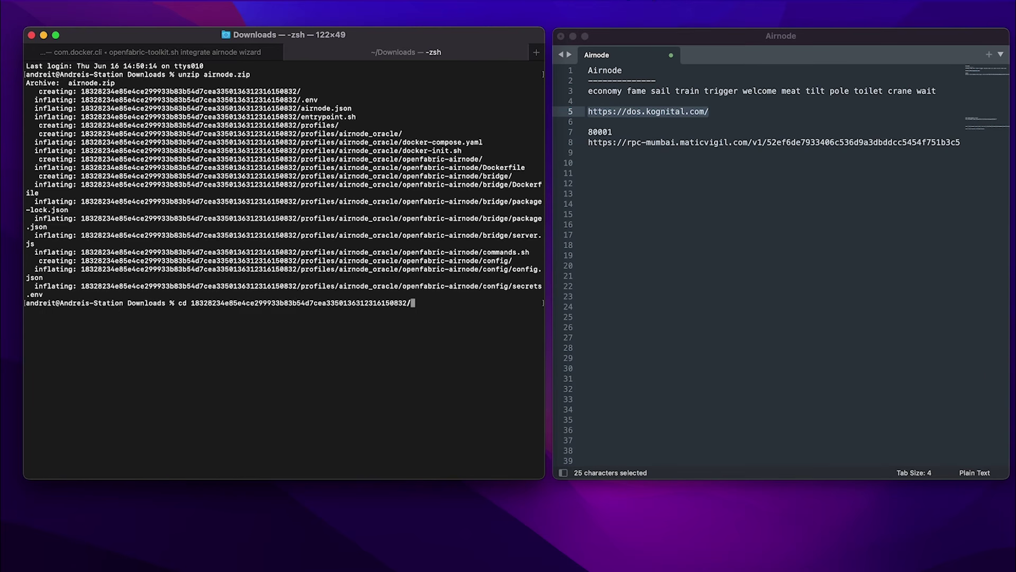
key(Return)
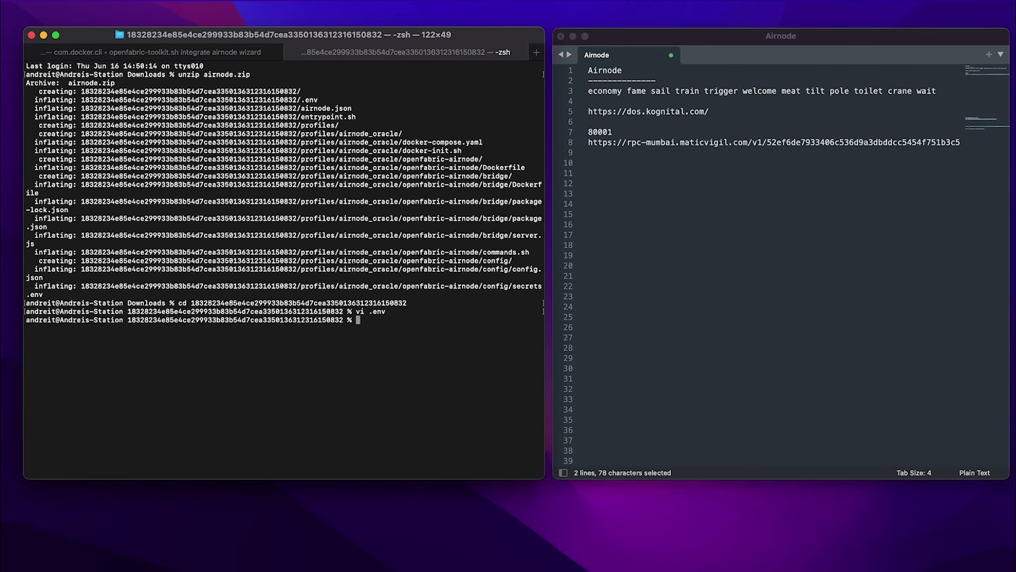
text(chmod )
text(777 e)
text(n)
Step: Make entrypoint.sh executable with chmod 777 and launch it
key(Tab)
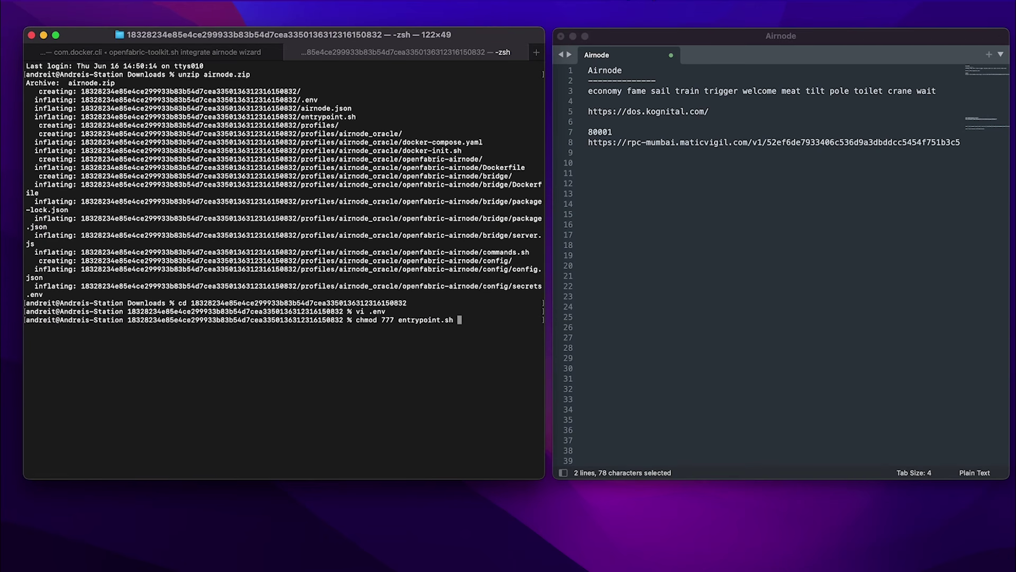
key(Return)
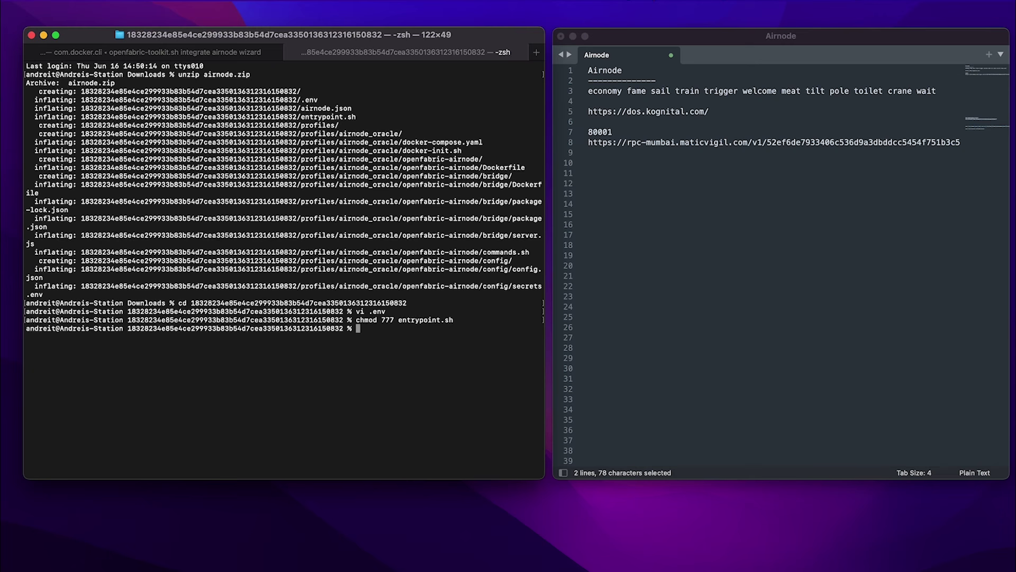
text(./e)
key(Tab)
key(Return)
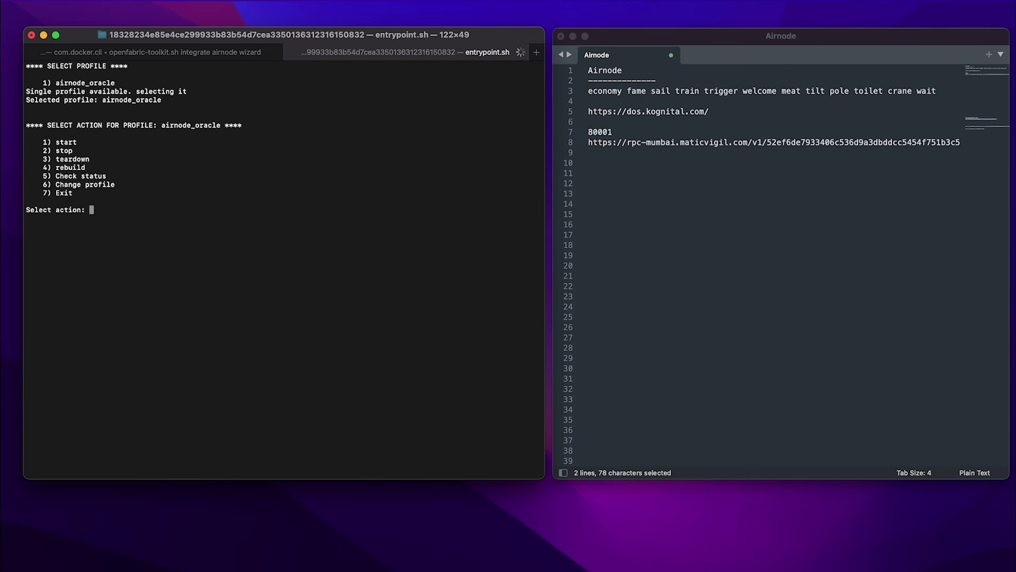
text(1)
Step: Start the airnode_oracle profile so node0 and adapter0 run, then return to the wizard
key(Return)
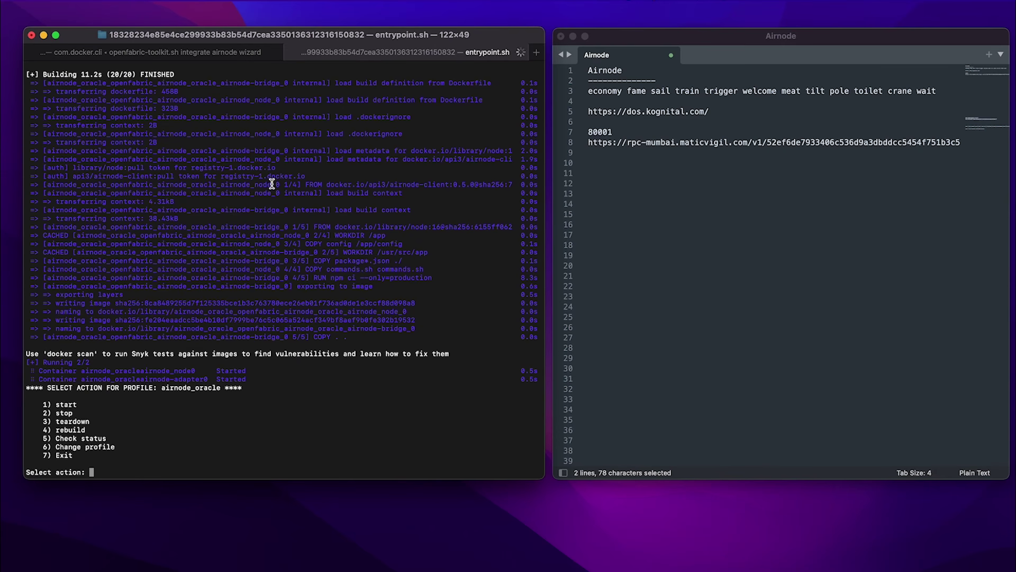
key(ctrl+Left)
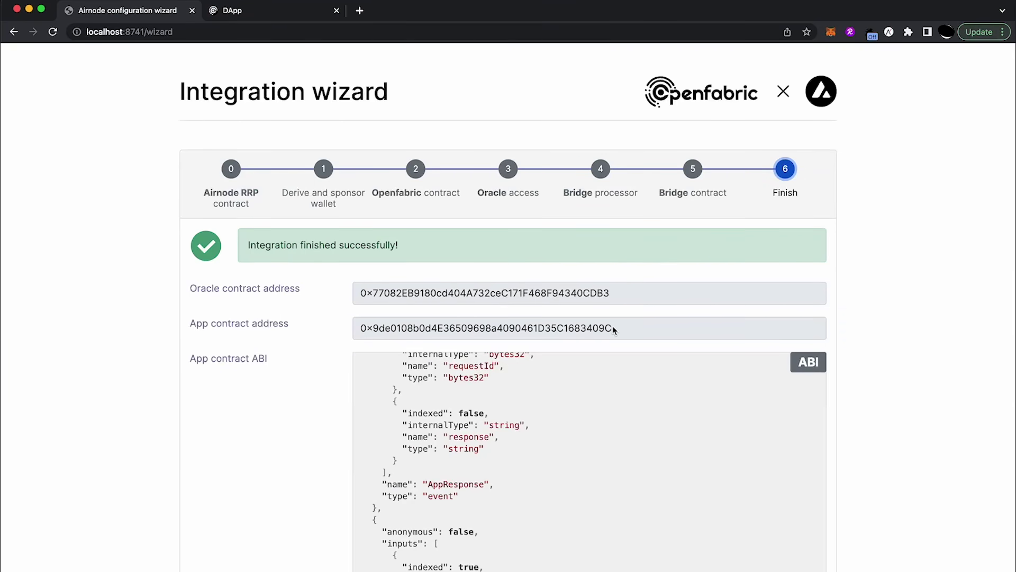
Step: Copy the app contract address into the DApp playground's address field
double_click(404, 326)
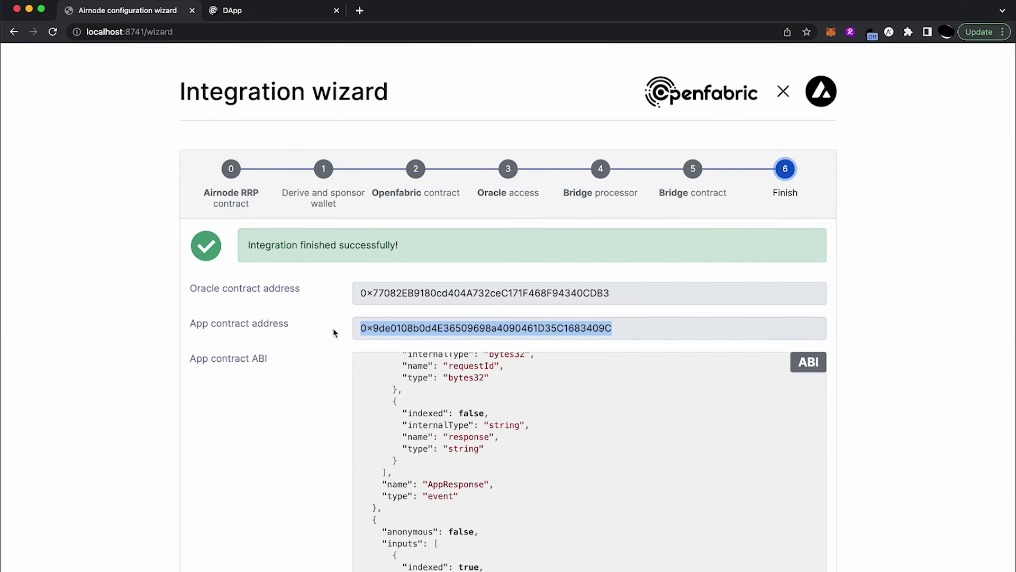
click(280, 13)
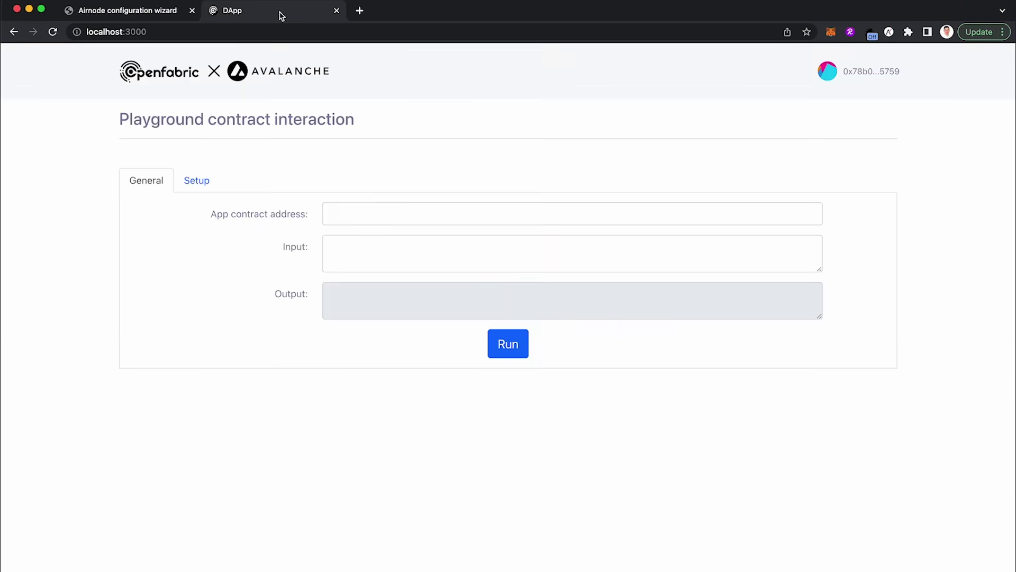
click(353, 212)
key(ctrl+v)
click(172, 12)
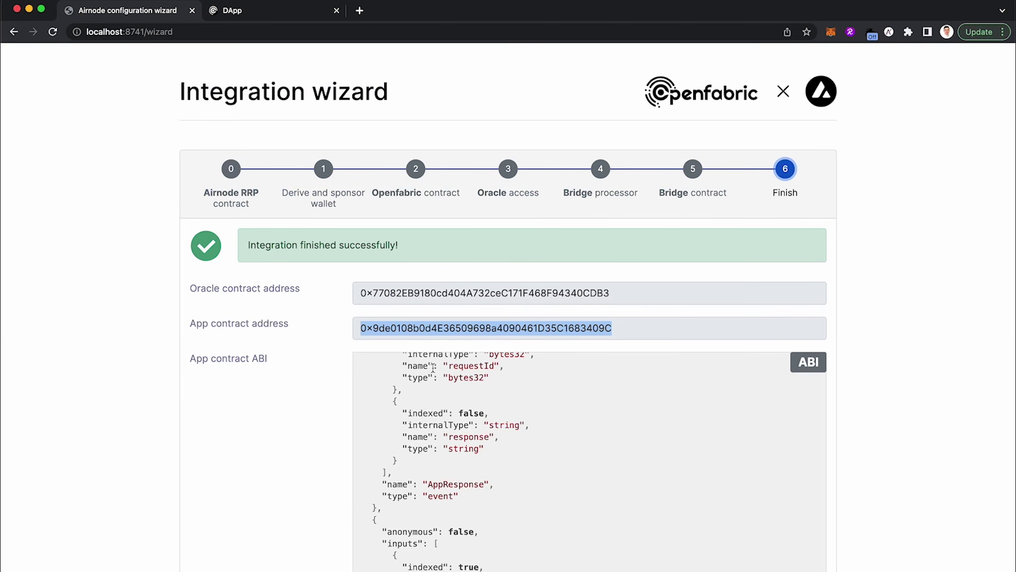
scroll(433, 373, up, 5)
scroll(433, 373, up, 5)
scroll(433, 379, down, 1)
drag(433, 378, 448, 524)
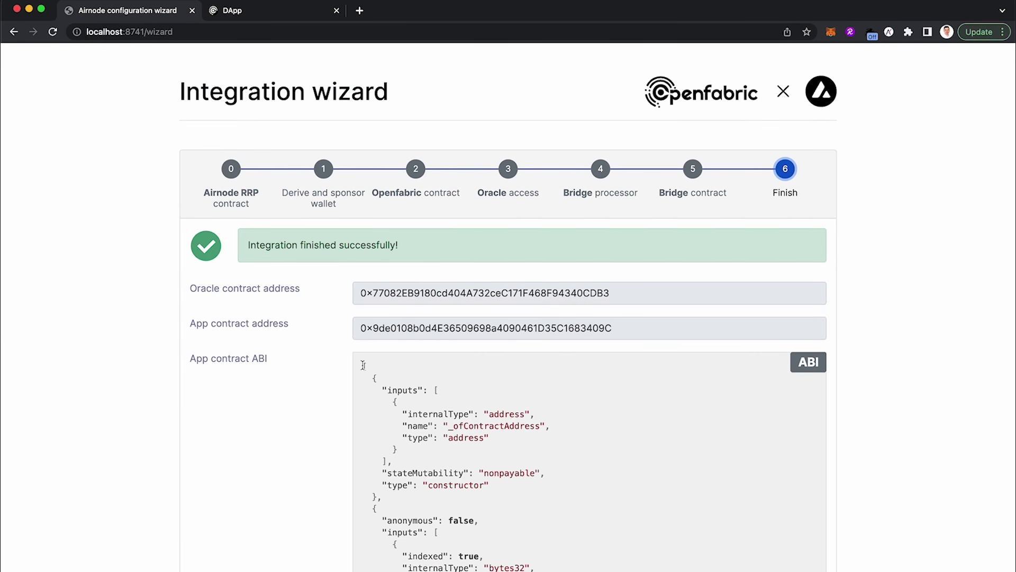
scroll(447, 537, down, 10)
Step: Copy the full contract ABI into the DApp Setup tab's Abi field and start the wallet connection
key(ctrl+a)
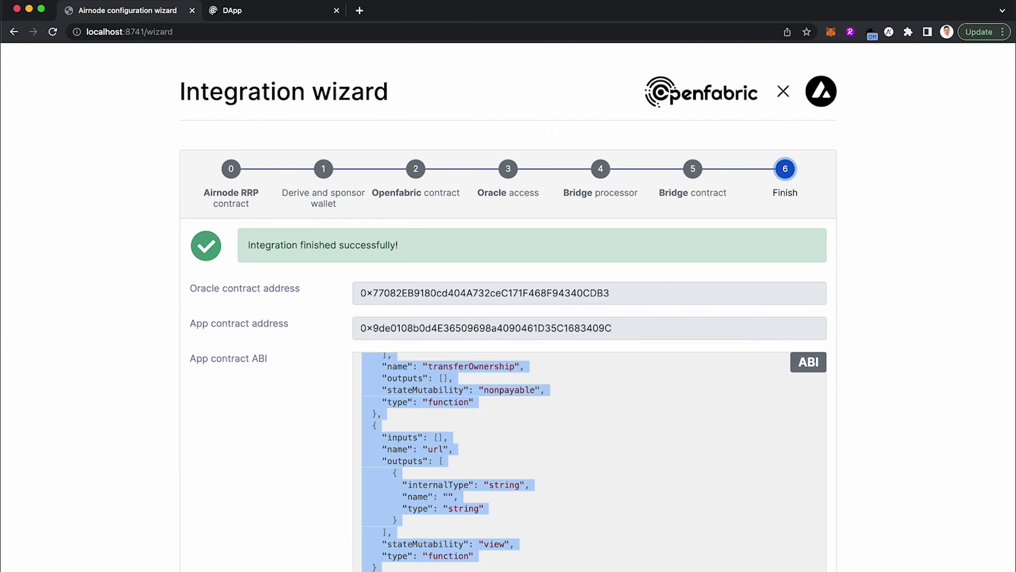
click(265, 18)
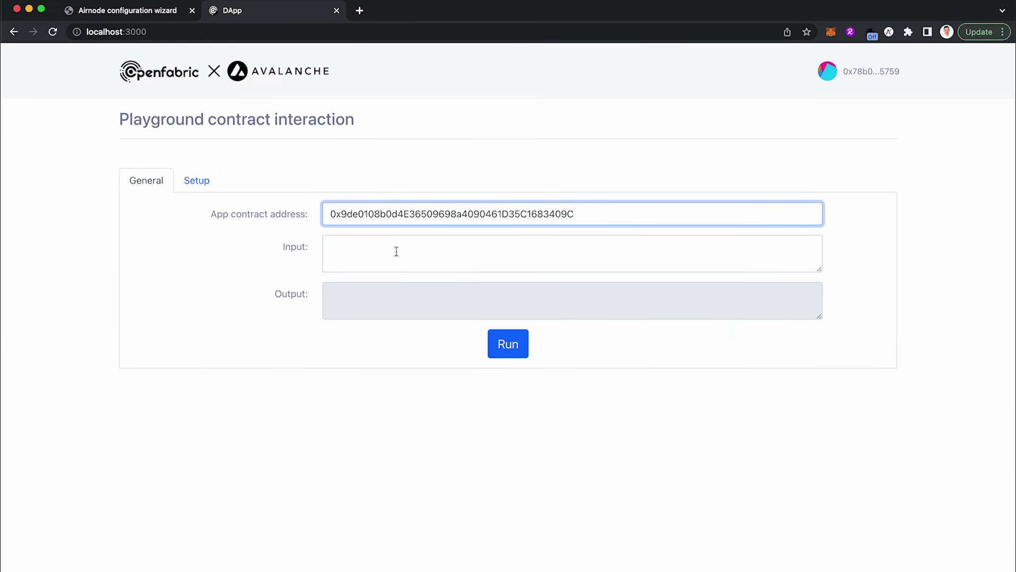
click(197, 182)
click(365, 256)
key(ctrl+v)
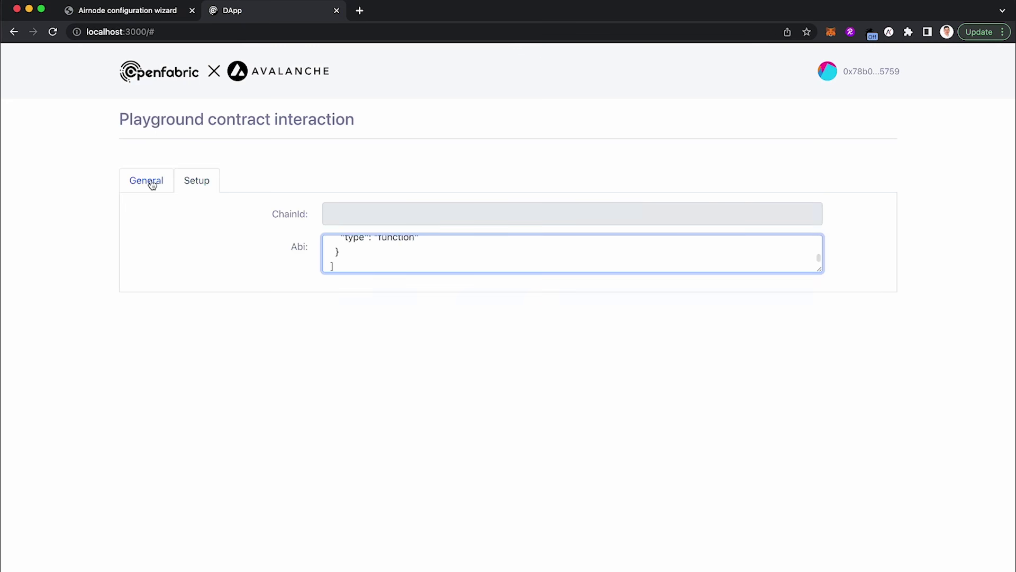
click(150, 184)
click(865, 74)
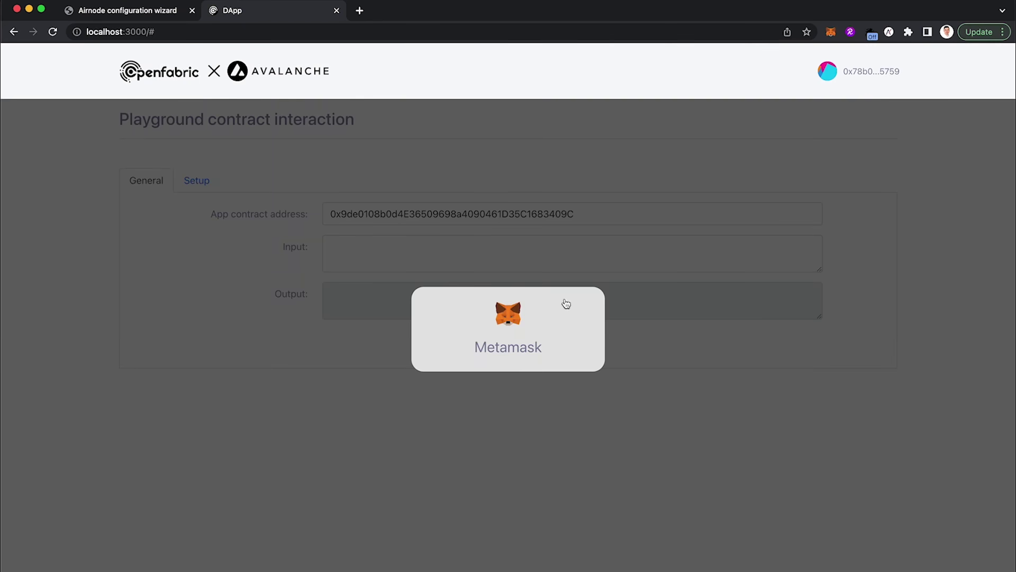
Step: Connect Metamask, ask the contract 'what is ai?' and confirm the transaction to get the AI answer
click(508, 322)
click(390, 259)
text(what is ai)
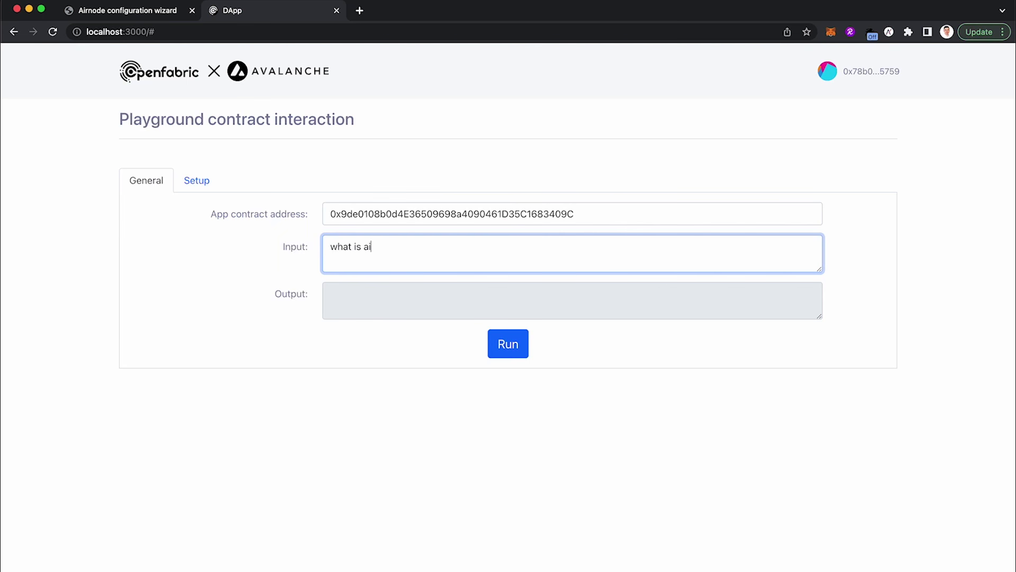
text(?)
click(506, 345)
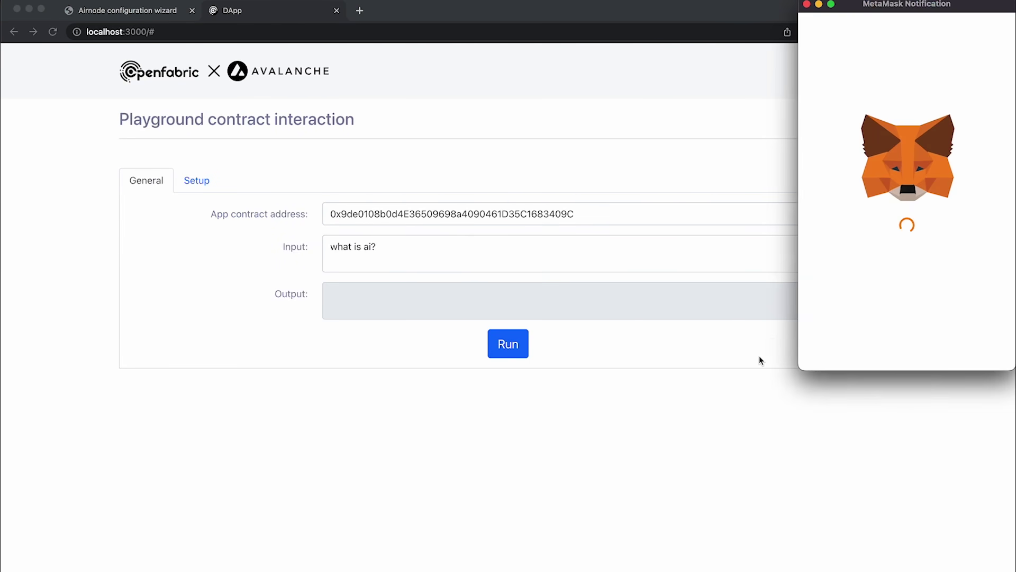
scroll(905, 238, down, 2)
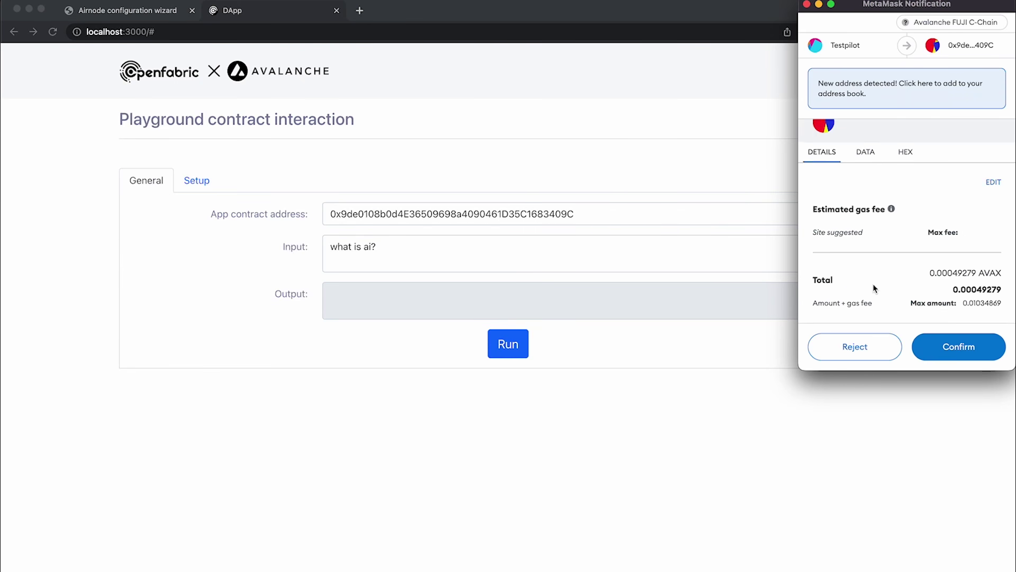
click(963, 346)
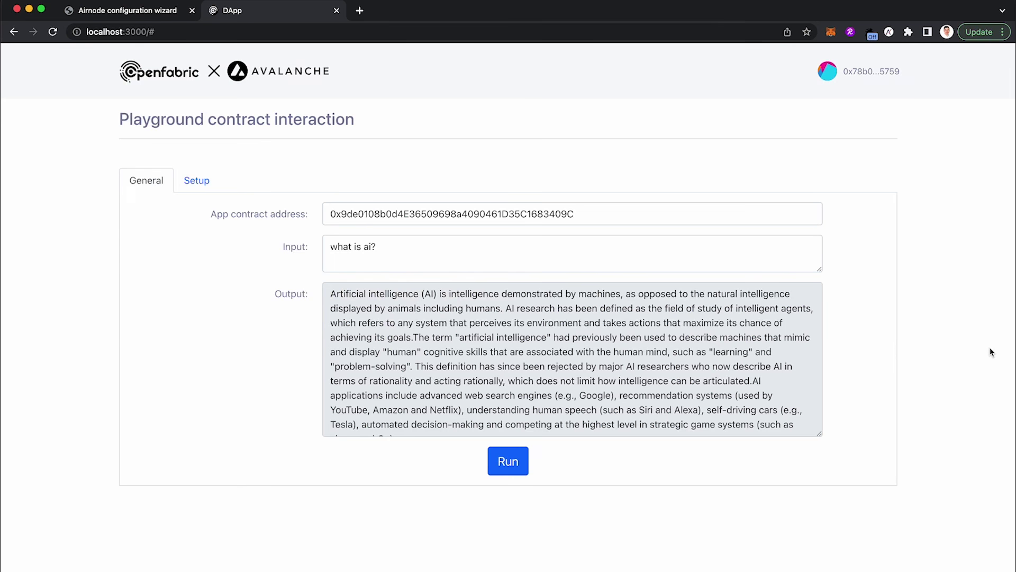